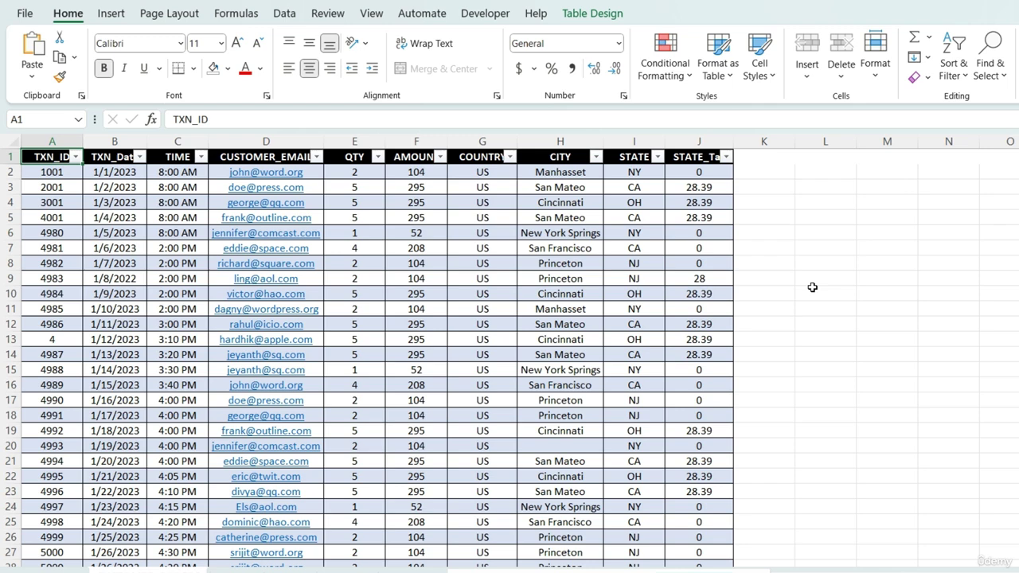
Step: Load the transaction table into Power Query as Table1 and bring up the View options
left_click(284, 14)
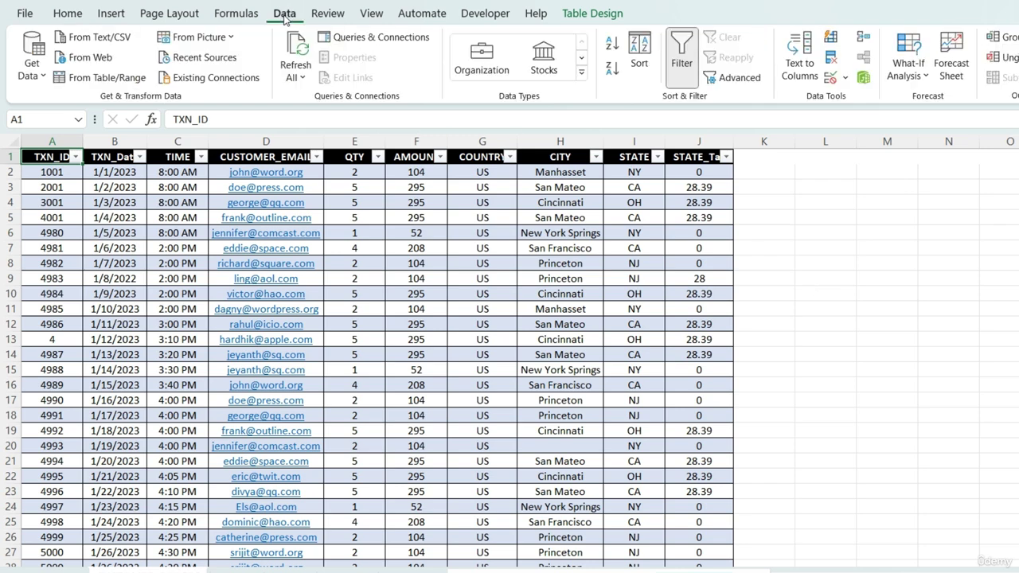
left_click(108, 83)
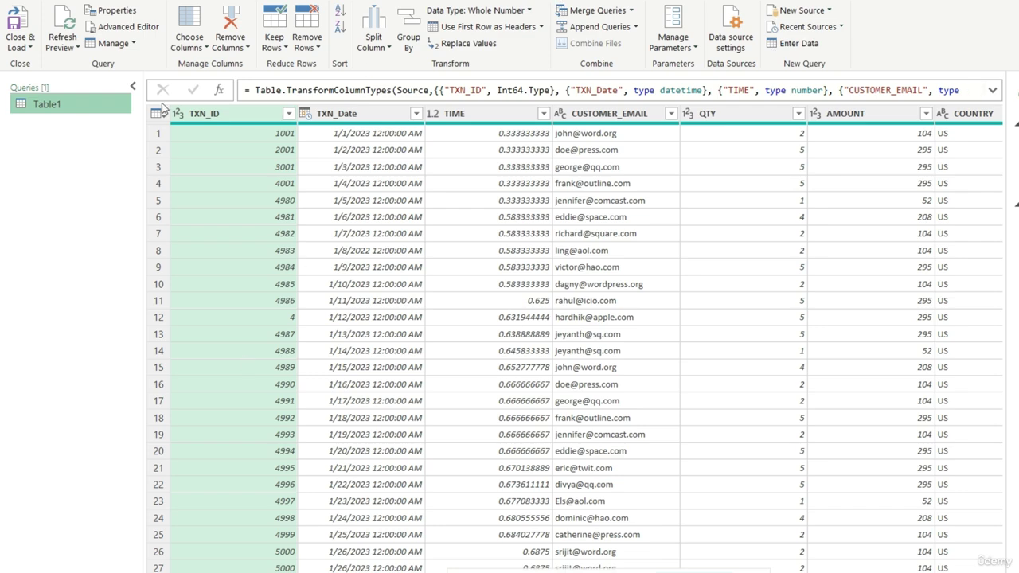
left_click(231, 1)
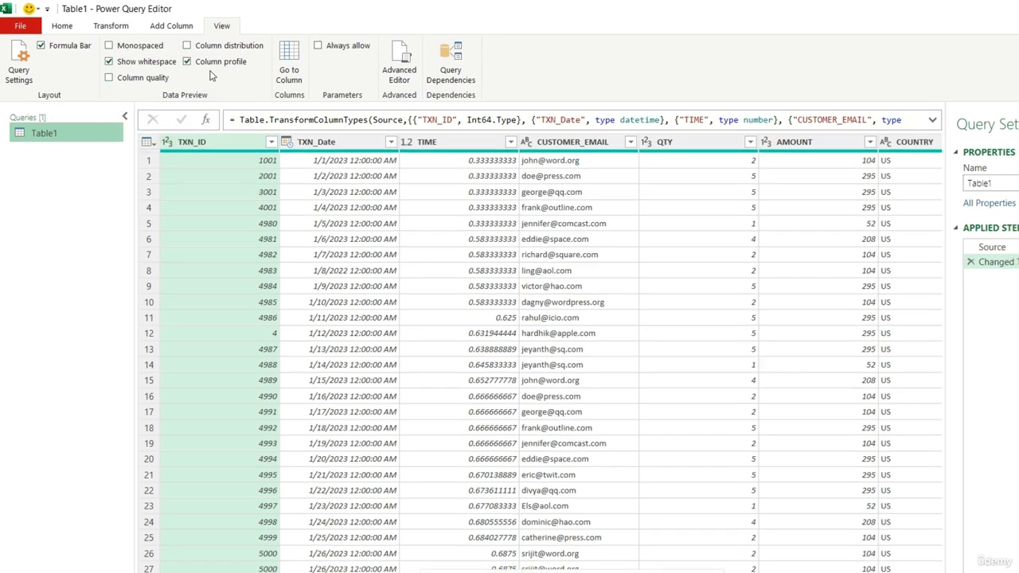
Step: Turn off Column profile, and turn on the Monospaced font and Show whitespace for the data preview
left_click(188, 62)
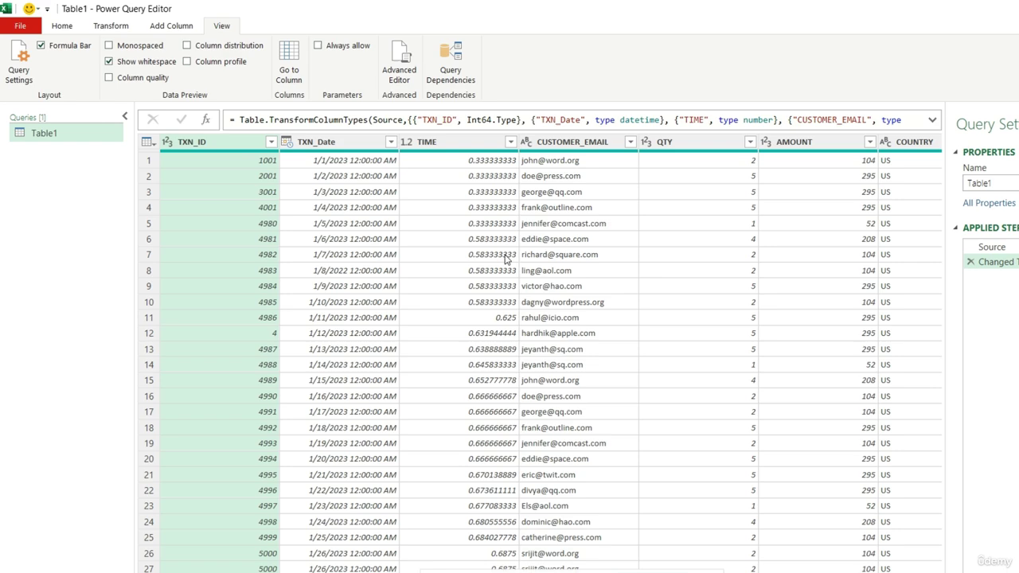
left_click(140, 47)
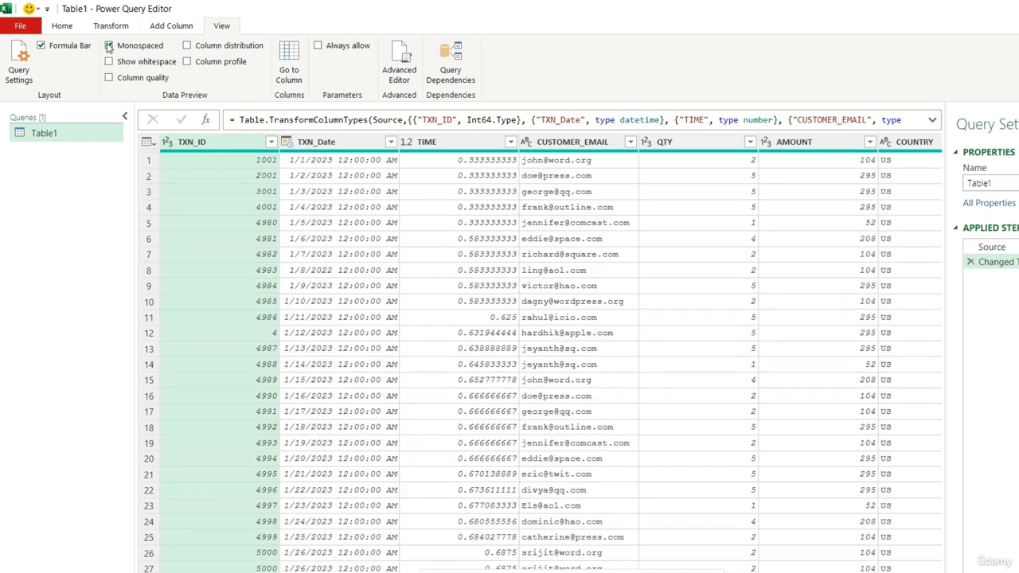
left_click(109, 47)
left_click(109, 47)
left_click(144, 63)
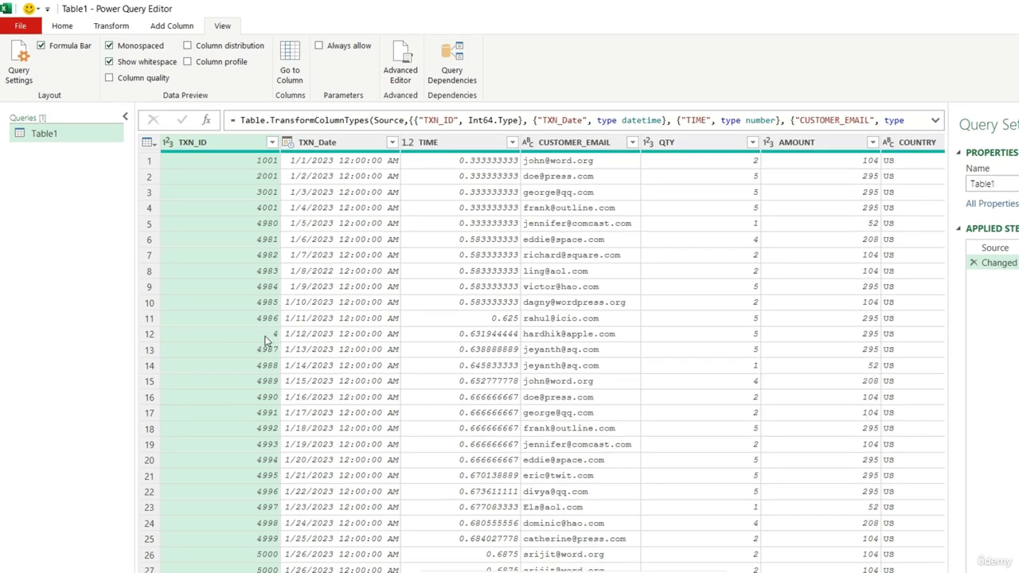
Step: Turn on Column quality and Column distribution, and duplicate Table1 as Table1 (2)
left_click(133, 80)
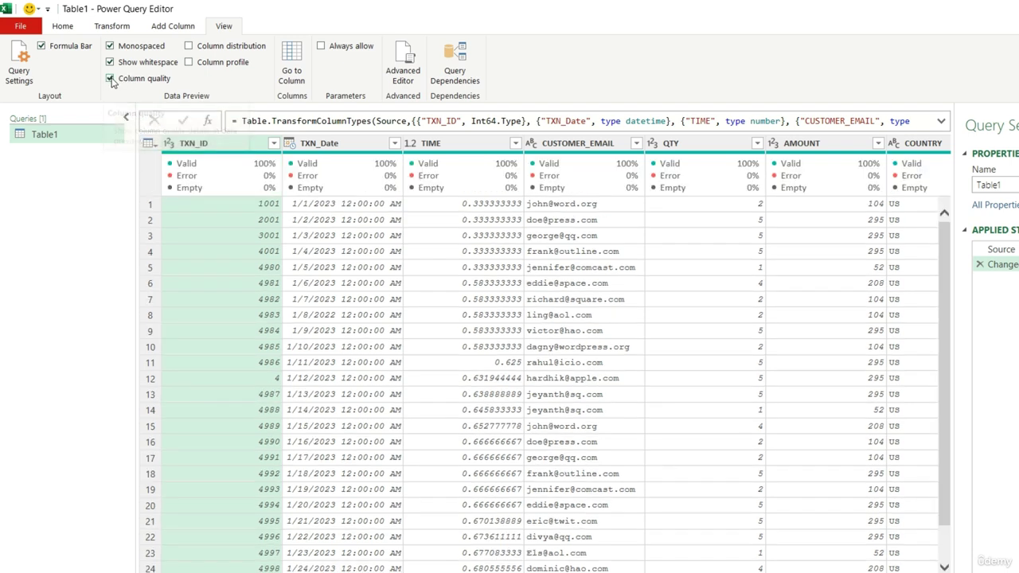
left_click(199, 48)
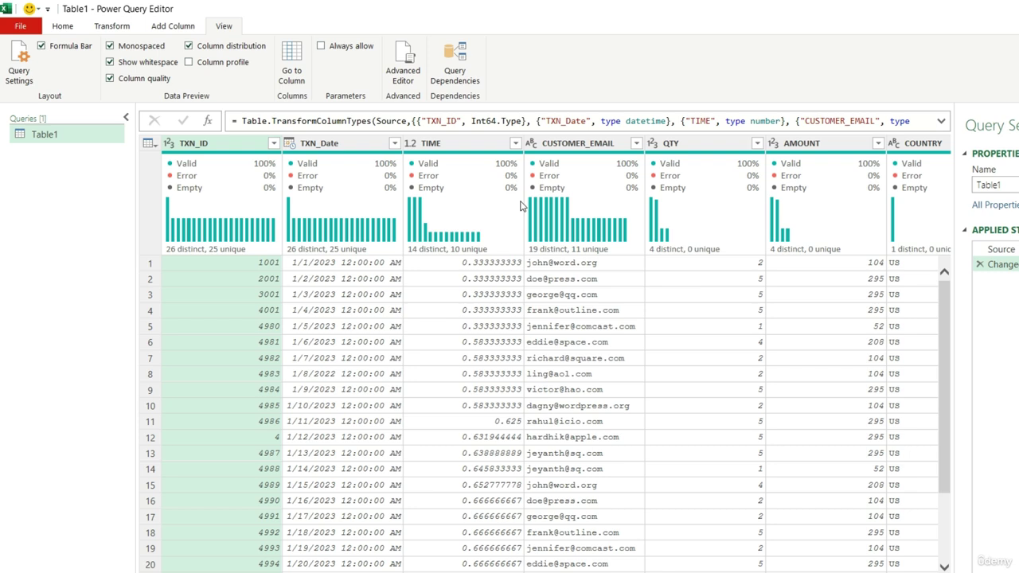
mouse_move(225, 227)
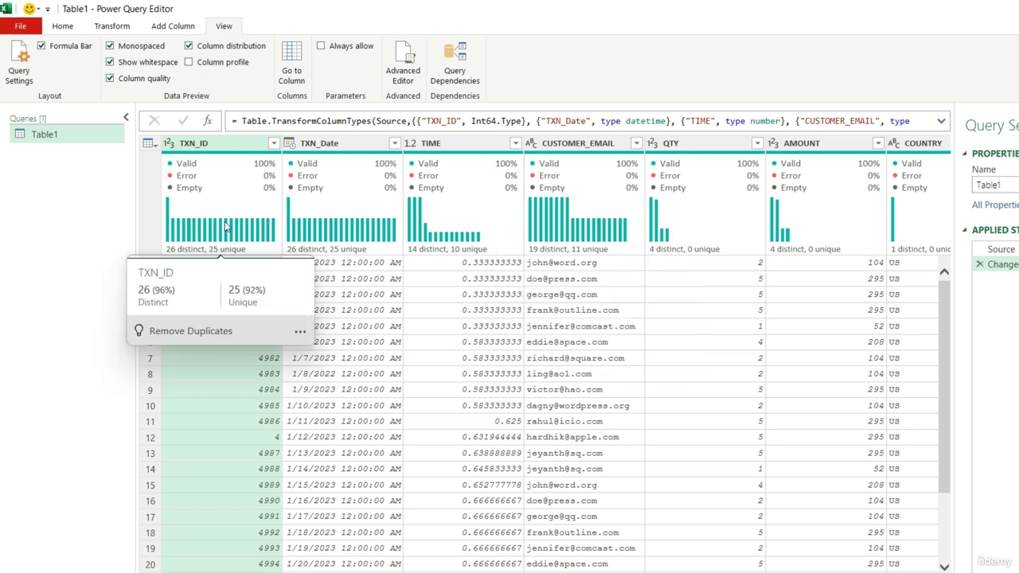
mouse_move(198, 165)
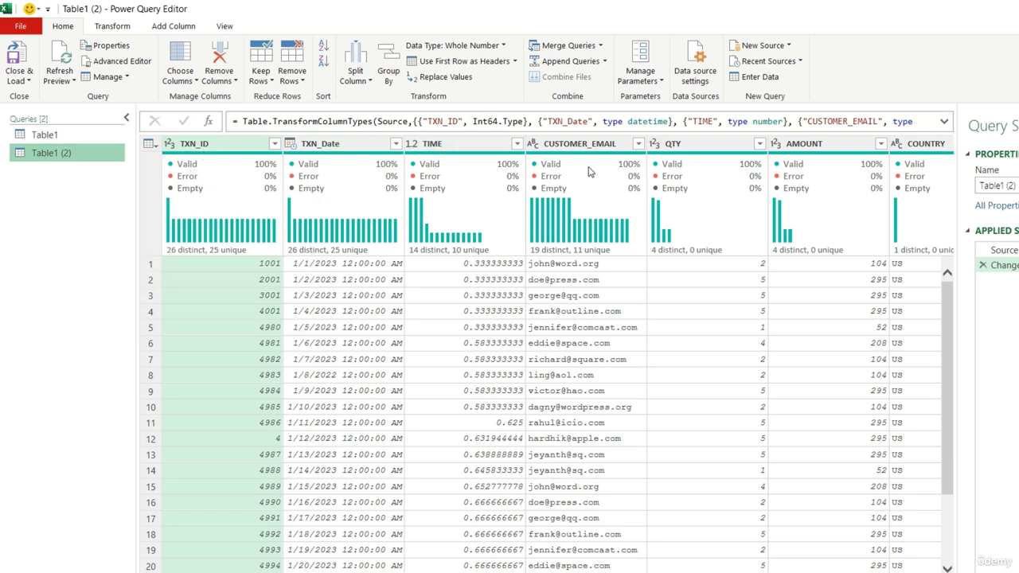
Step: Scroll across the column profiles and inspect the null CITY value in row 19
mouse_move(268, 188)
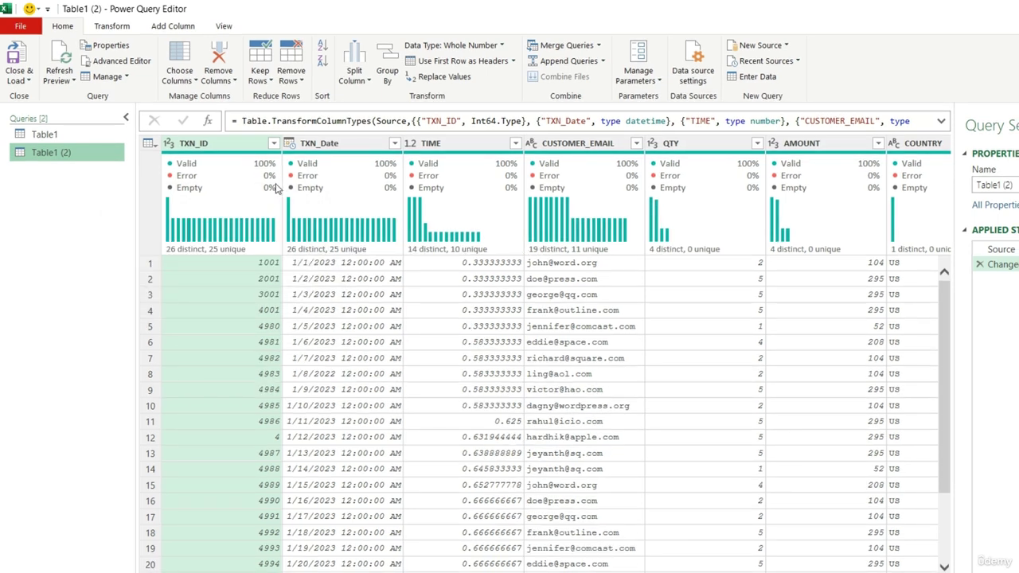
scroll(560, 365, "right", 5)
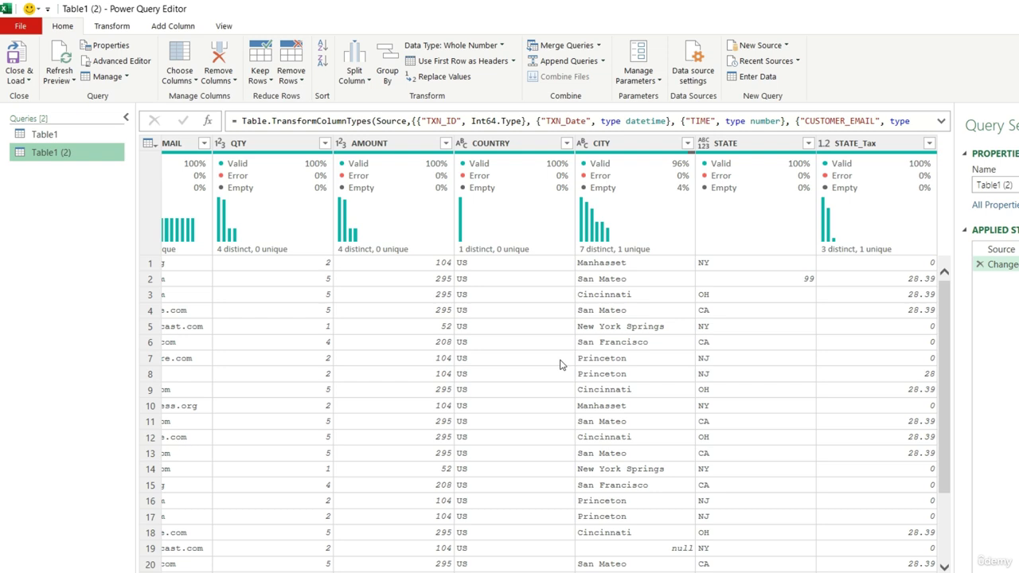
mouse_move(495, 217)
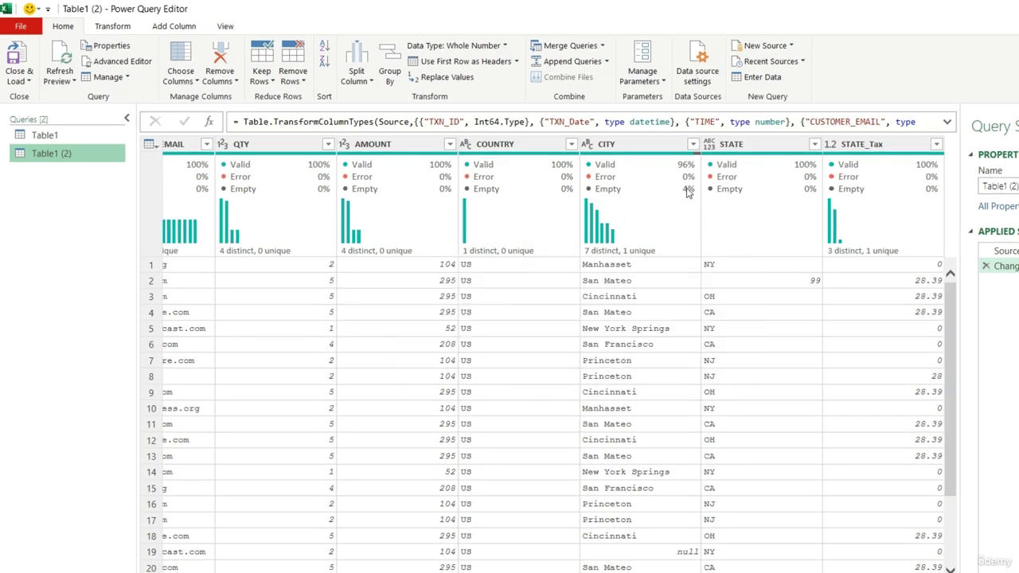
mouse_move(615, 196)
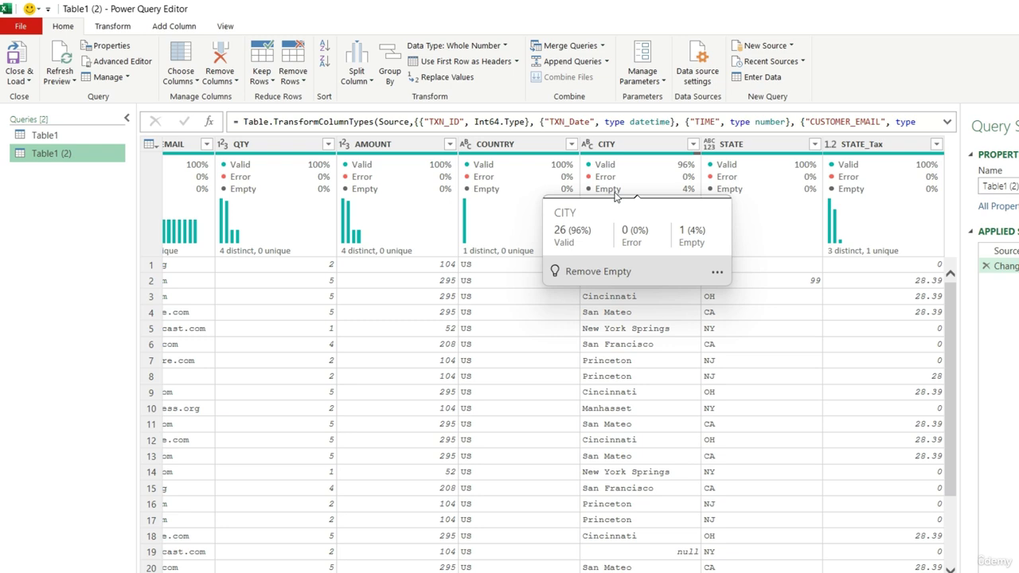
left_click(650, 557)
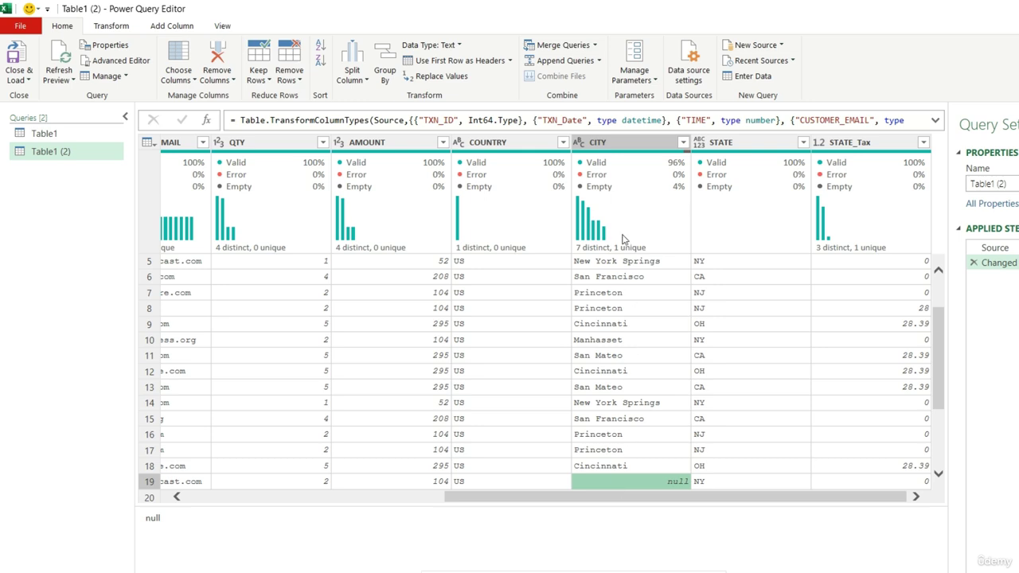
Step: Review each column's quality and distribution stats, such as TXN_Date's 26 distinct and 25 unique values
mouse_move(666, 187)
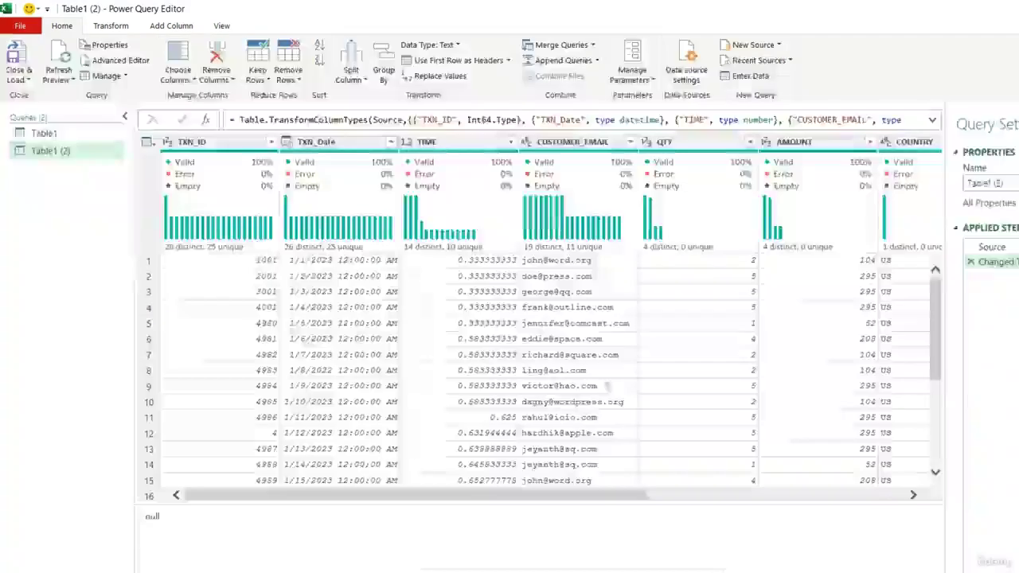
mouse_move(219, 231)
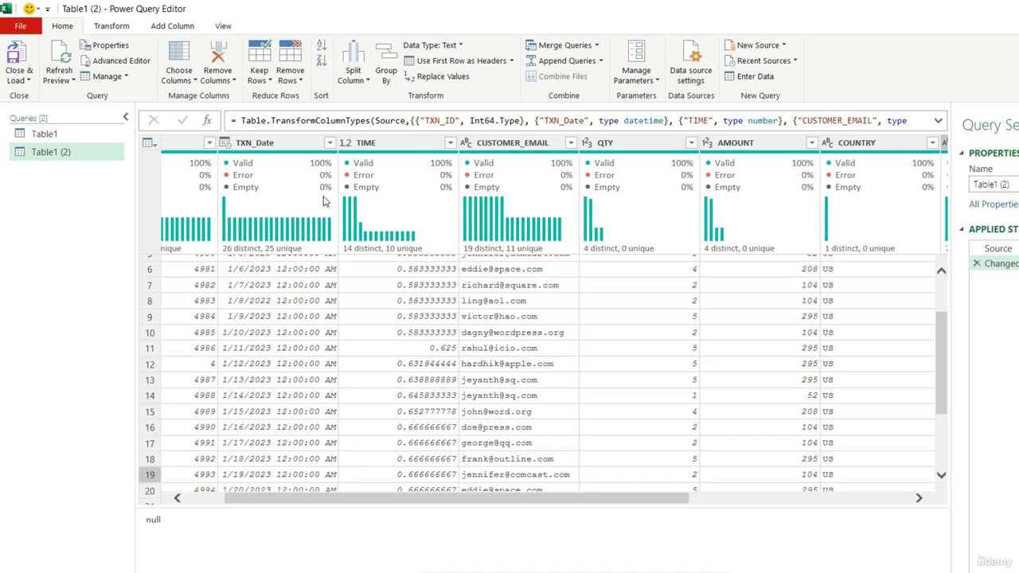
mouse_move(478, 204)
mouse_move(783, 234)
mouse_move(323, 245)
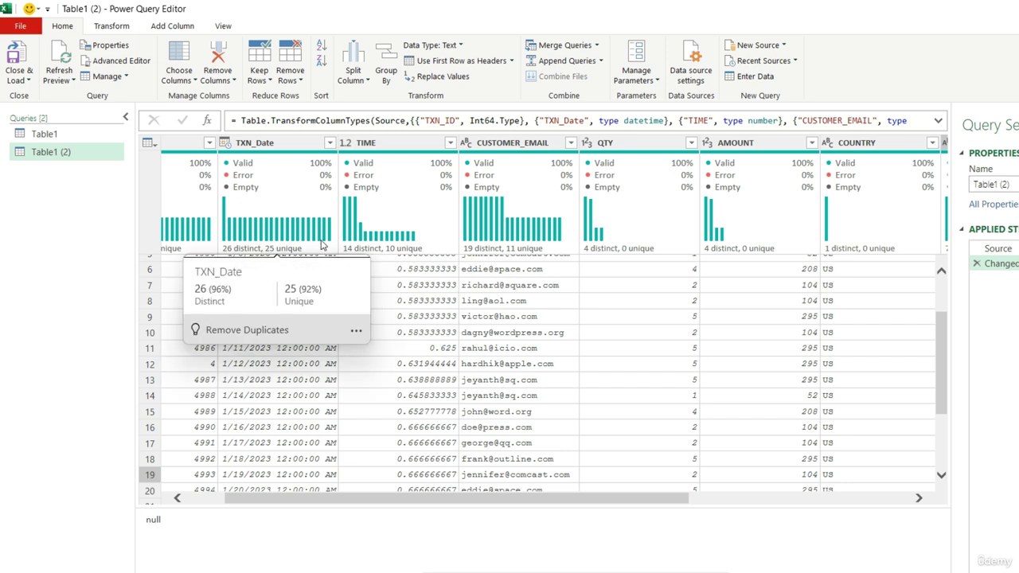
mouse_move(405, 251)
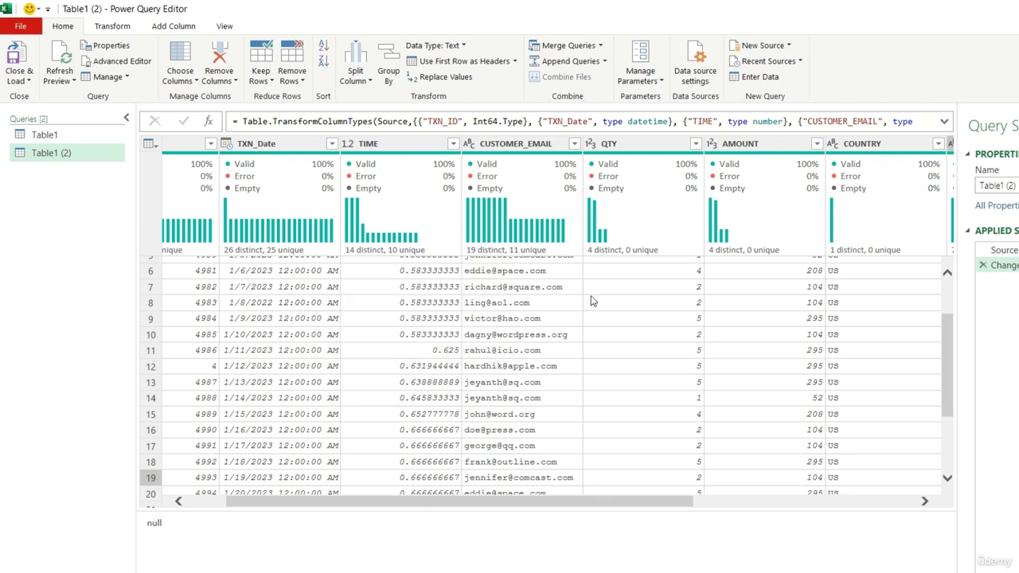
left_click(195, 145)
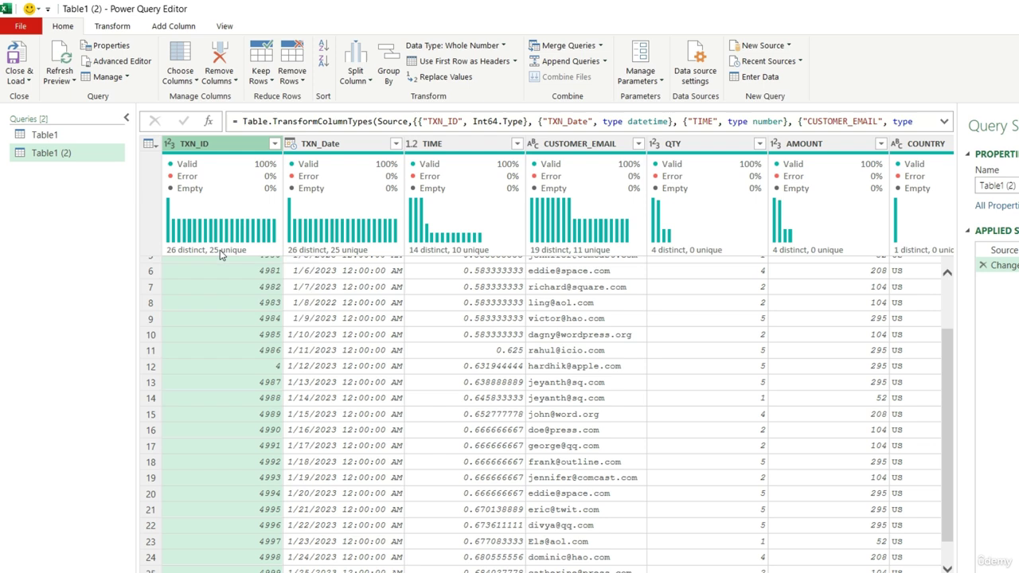
mouse_move(222, 253)
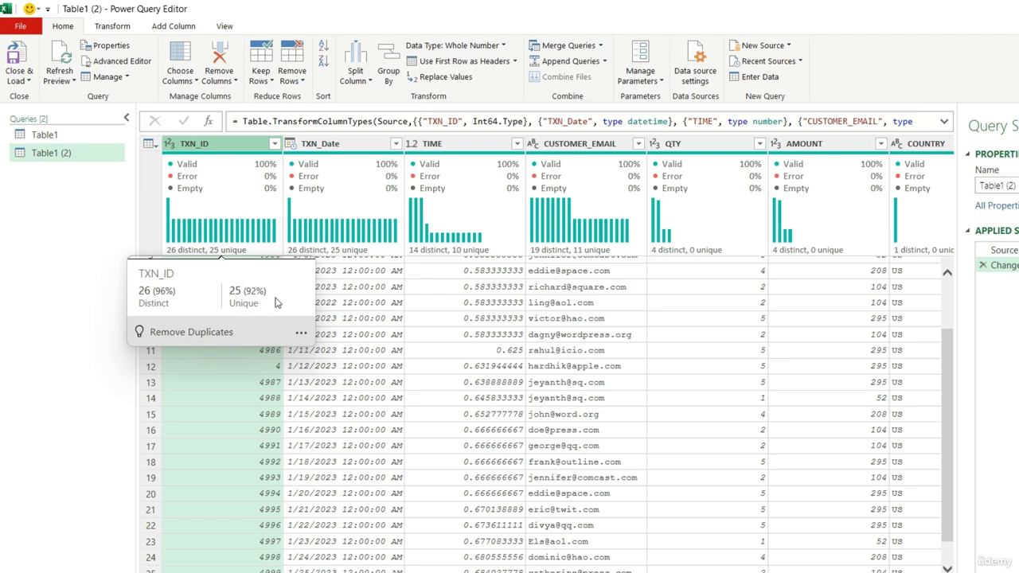
scroll(454, 191, "right", 5)
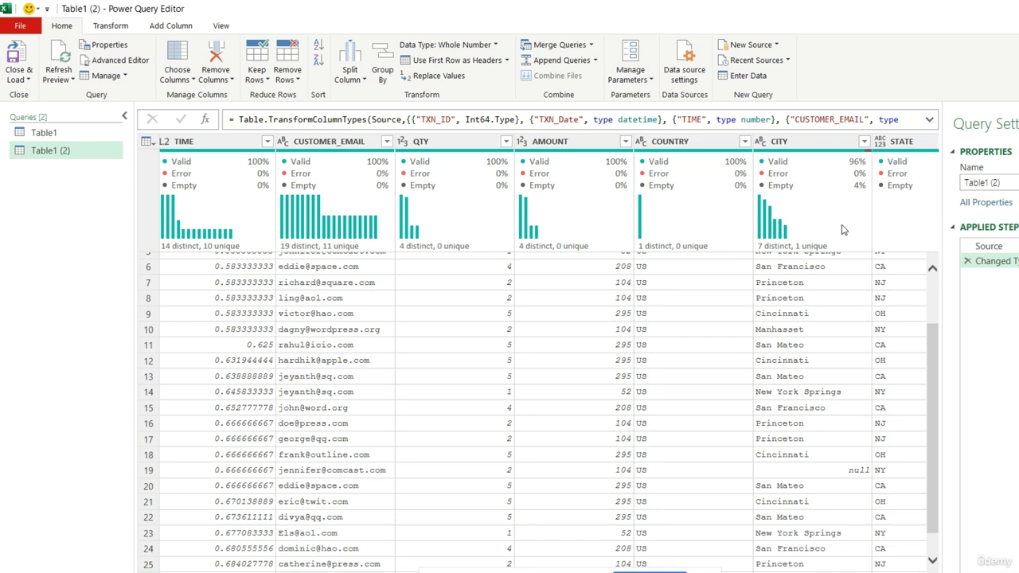
mouse_move(423, 254)
mouse_move(809, 242)
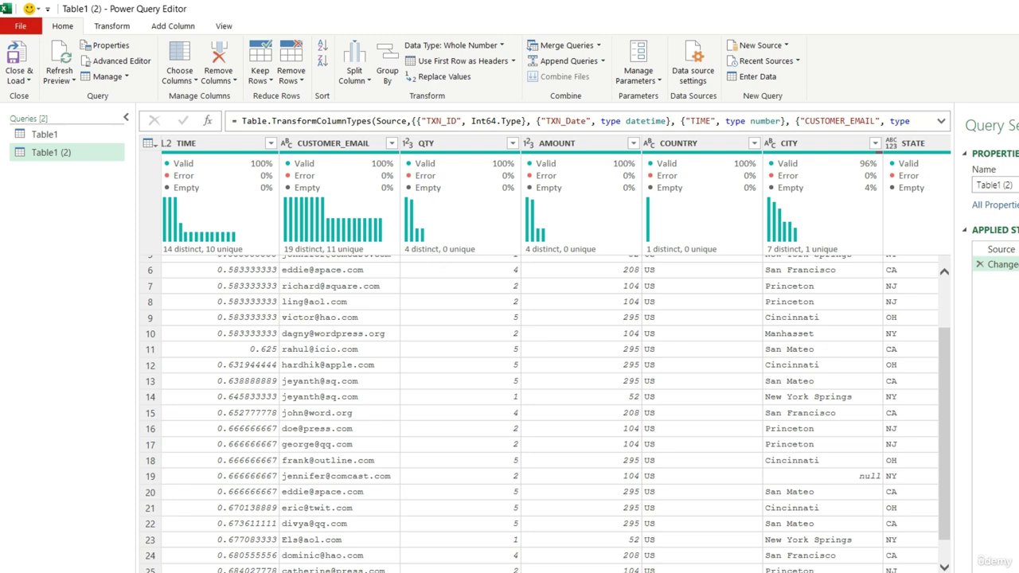
Step: Close Power Query discarding changes, and look at the QTY filter list without changing it
key("alt+F4")
left_click(652, 338)
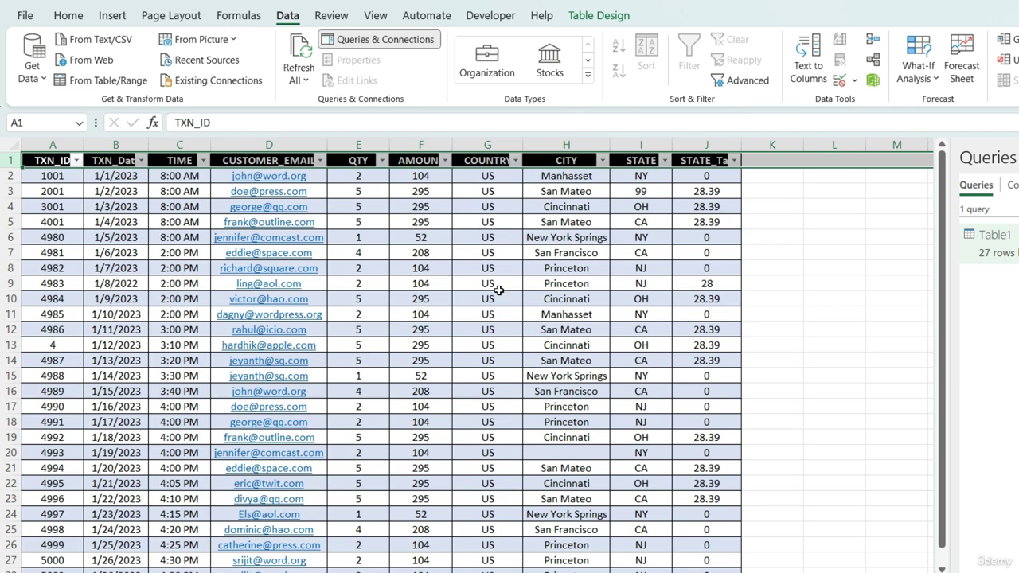
left_click(383, 161)
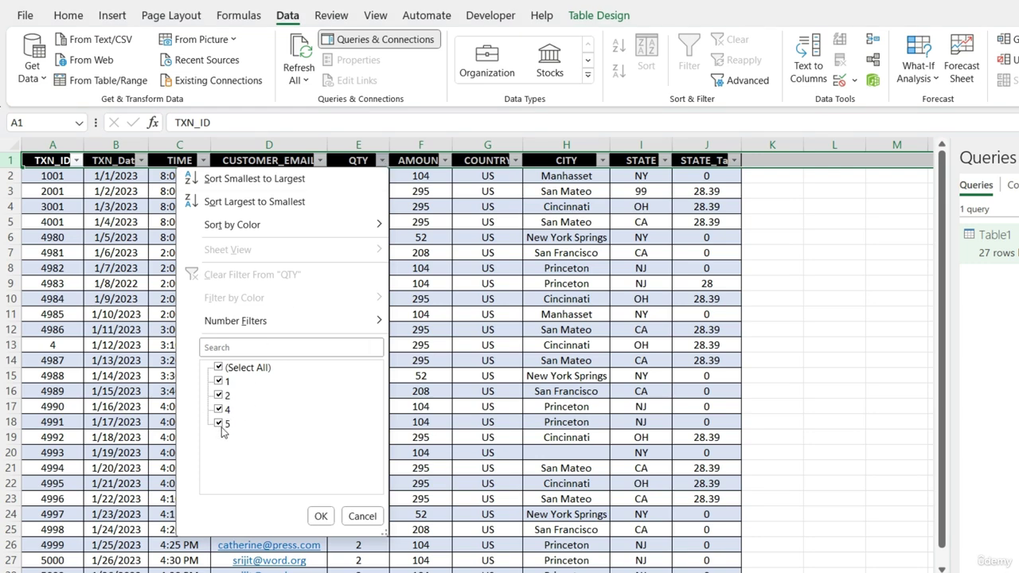
left_click(321, 516)
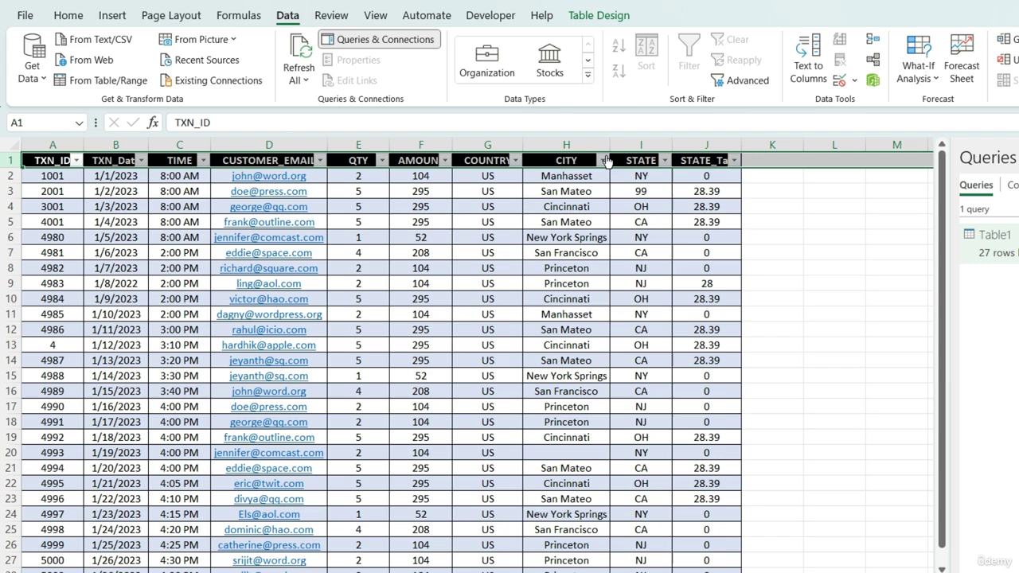
Step: Filter the CITY column to show only Cincinnati rows
left_click(605, 162)
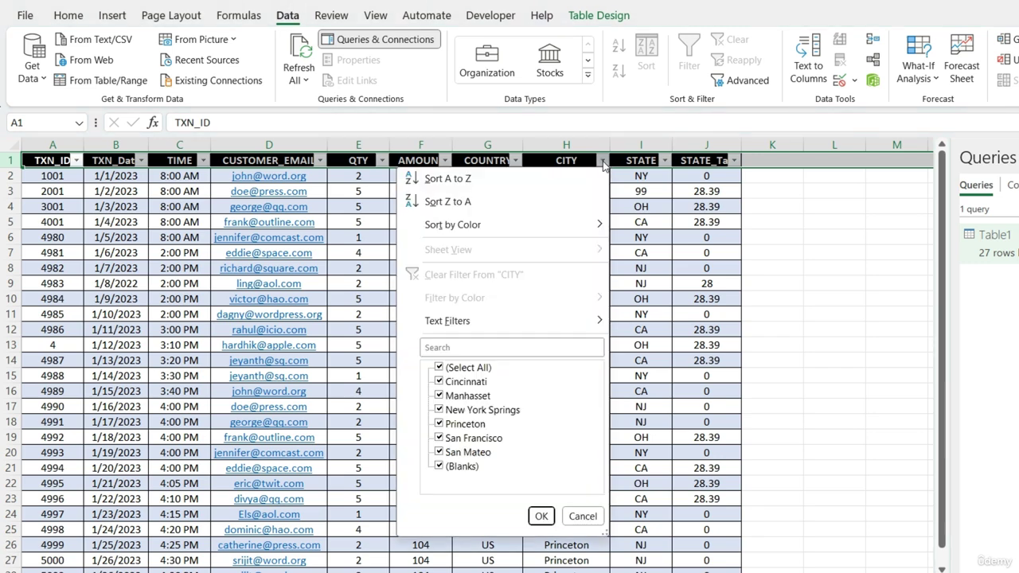
left_click(473, 369)
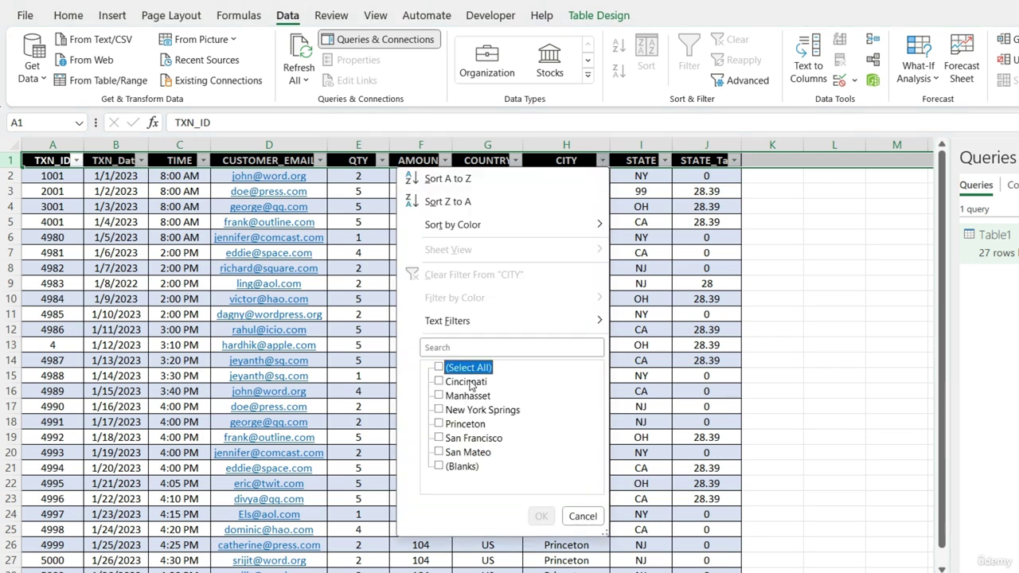
left_click(469, 383)
left_click(541, 516)
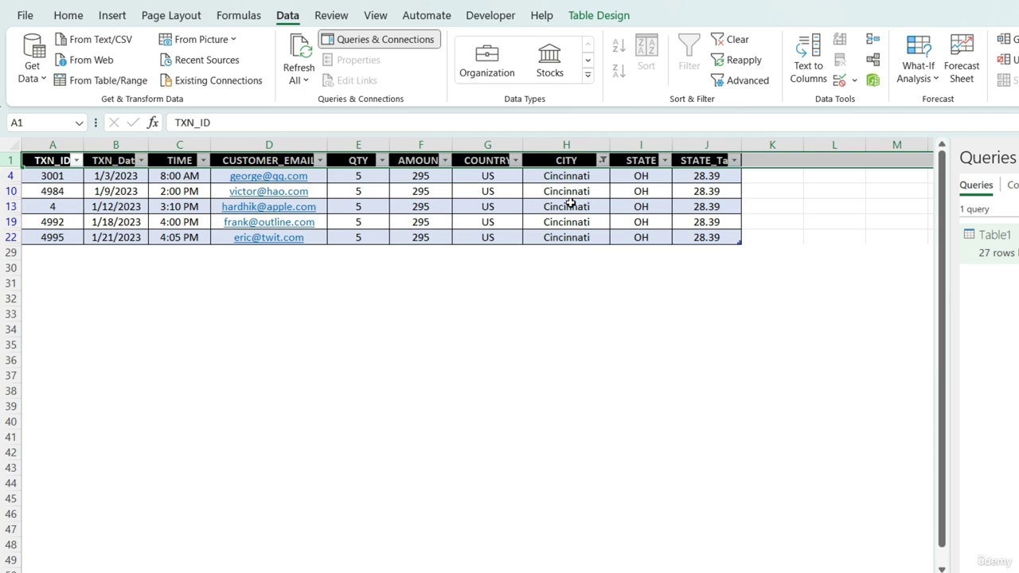
Step: Filter the CITY column to show only the blank-city row
left_click(603, 160)
left_click(441, 466)
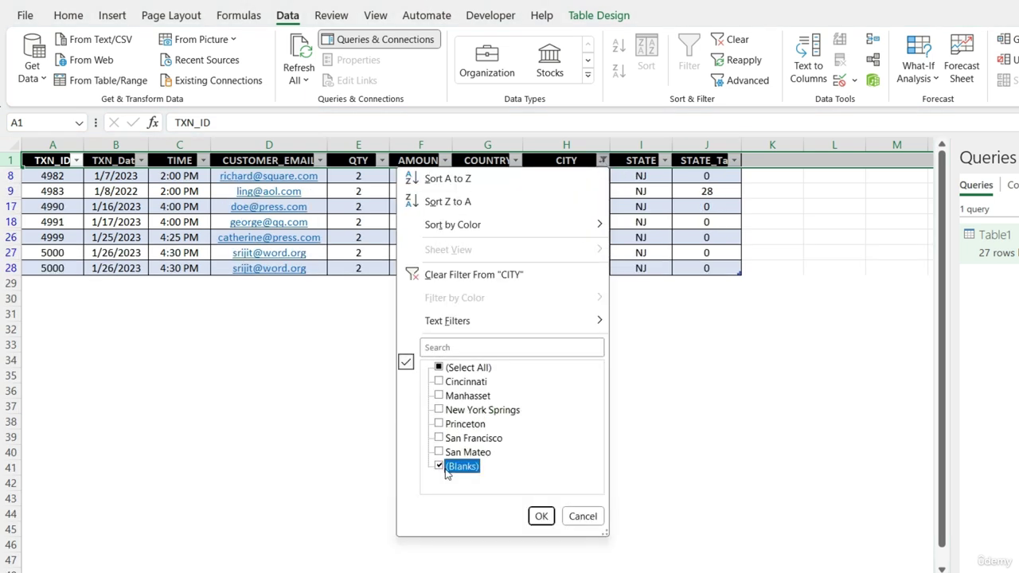
left_click(541, 516)
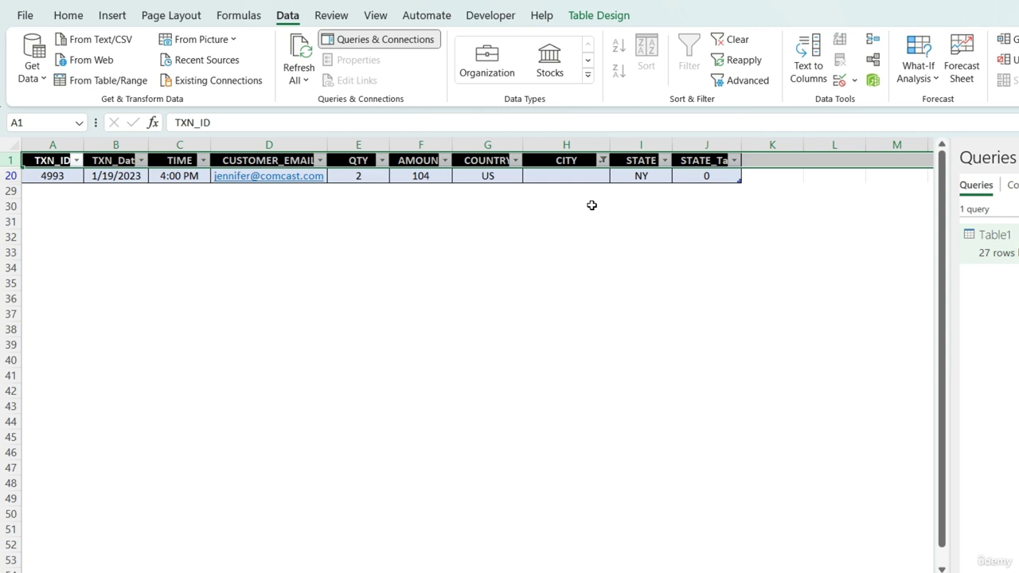
Step: Select all cities in the CITY filter so every transaction row shows again
left_click(603, 160)
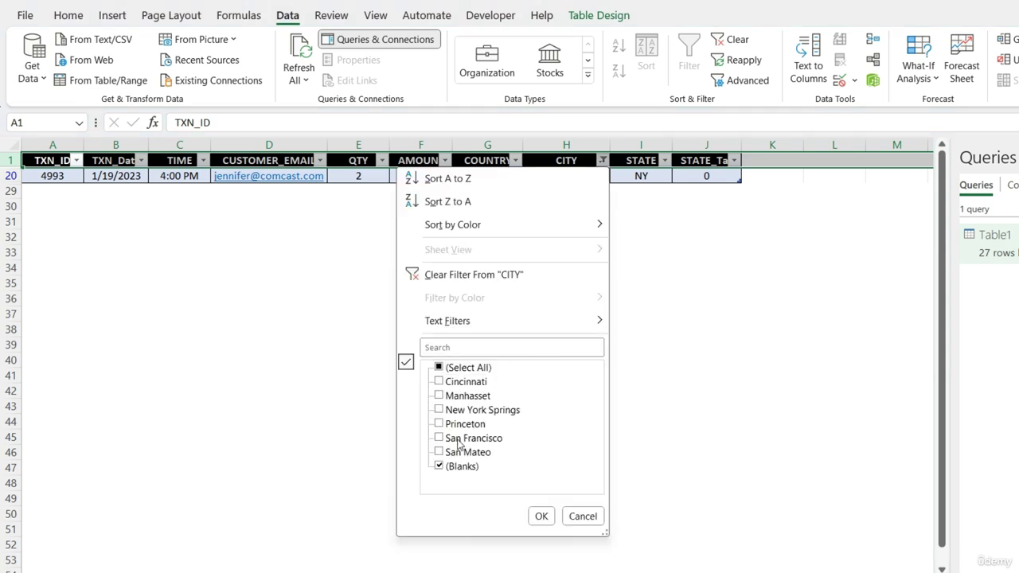
left_click(439, 368)
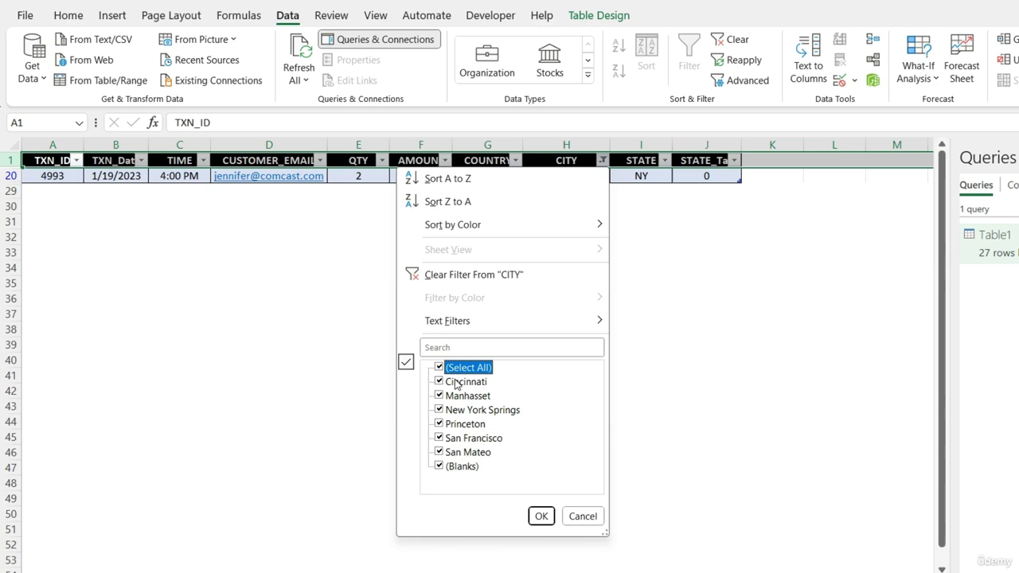
left_click(542, 516)
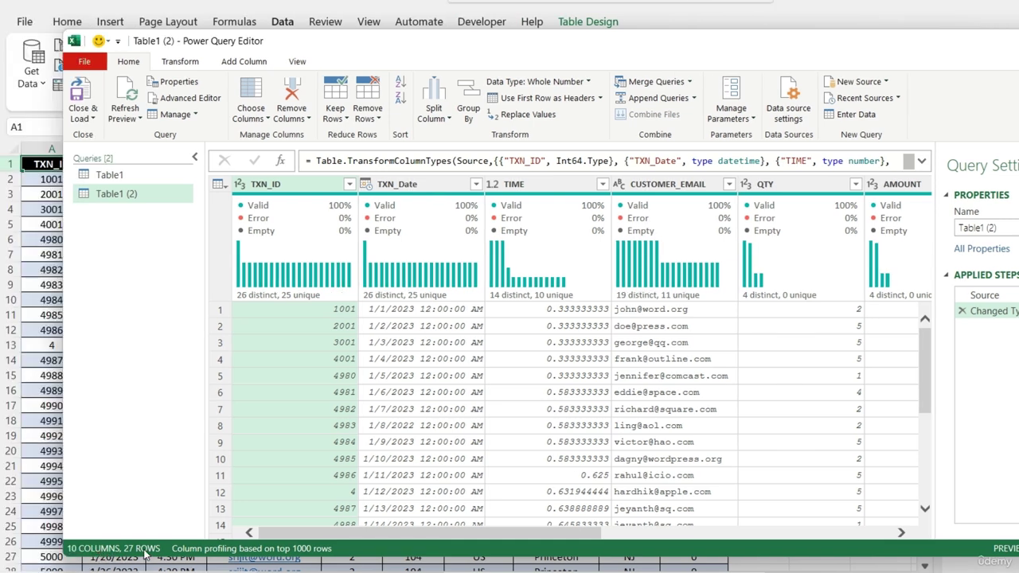
Step: Open the 'Column profiling based on top 1000 rows' status-bar option for Table1 (2)
left_click(227, 549)
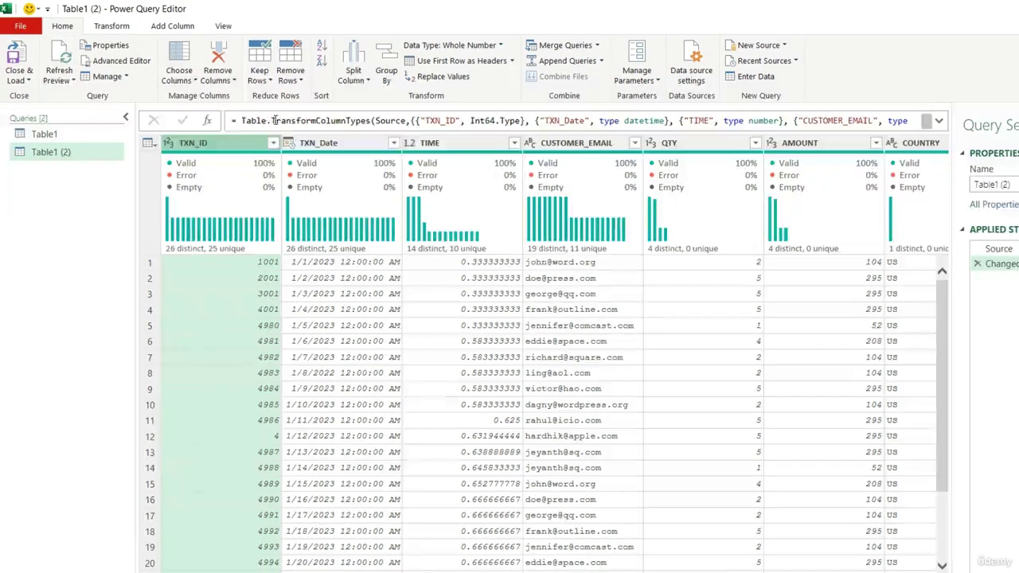
Step: Replace the step's formula with Table.Profile(#"Table1") and commit it
left_click(280, 97)
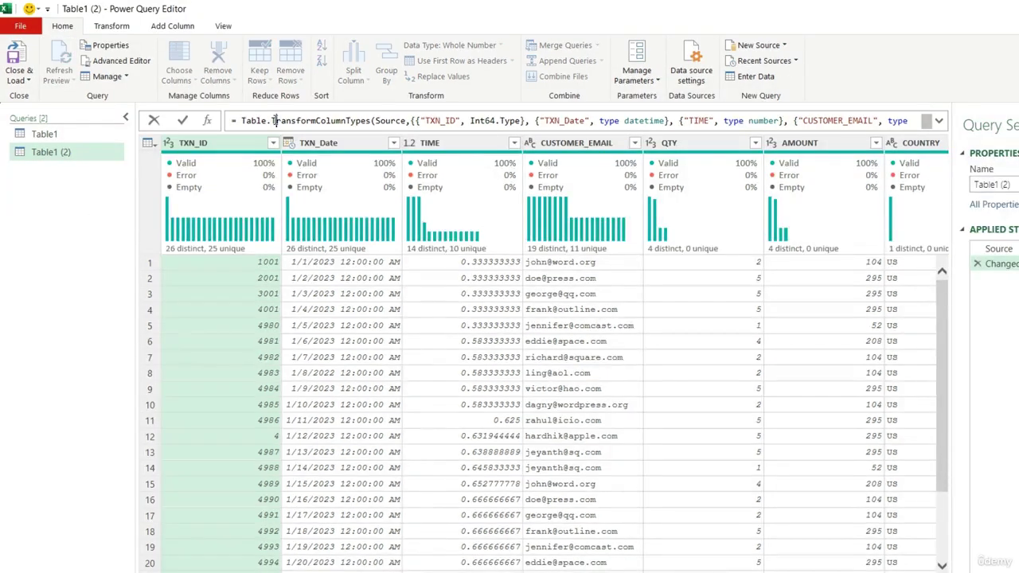
key("shift+End")
key("Delete")
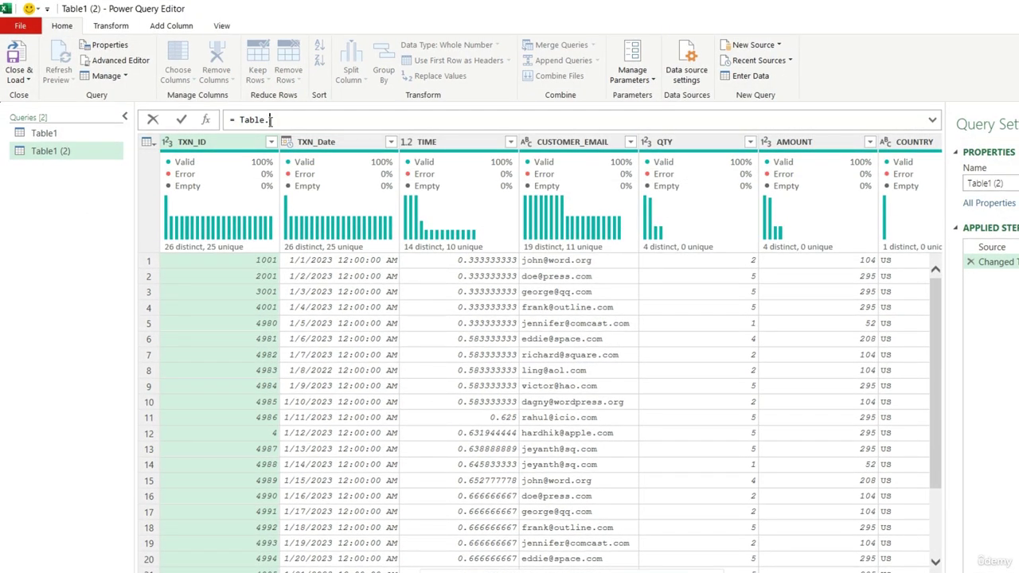
type("Table.Profile")
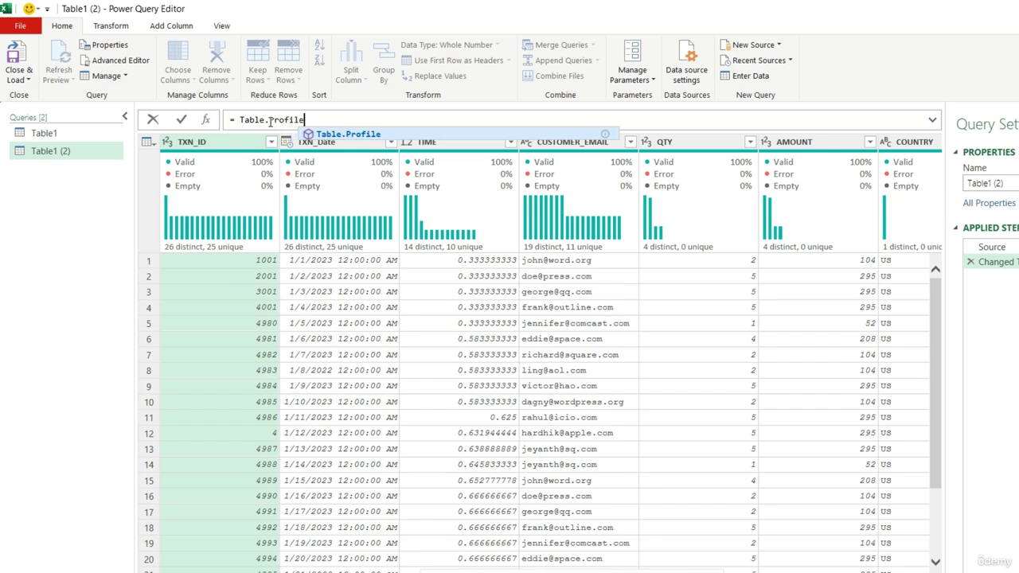
type("(")
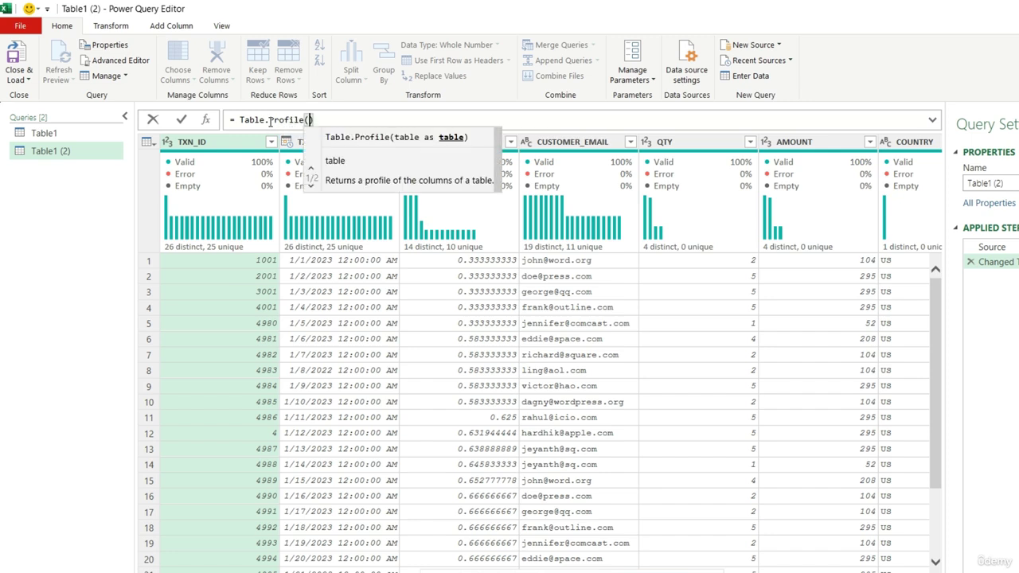
type("#\"")
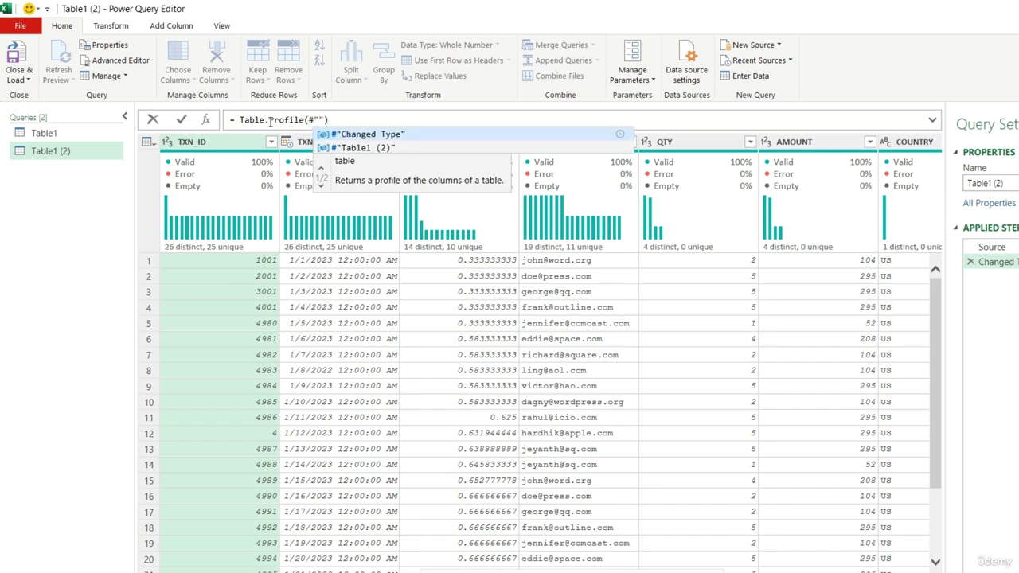
type("Table1")
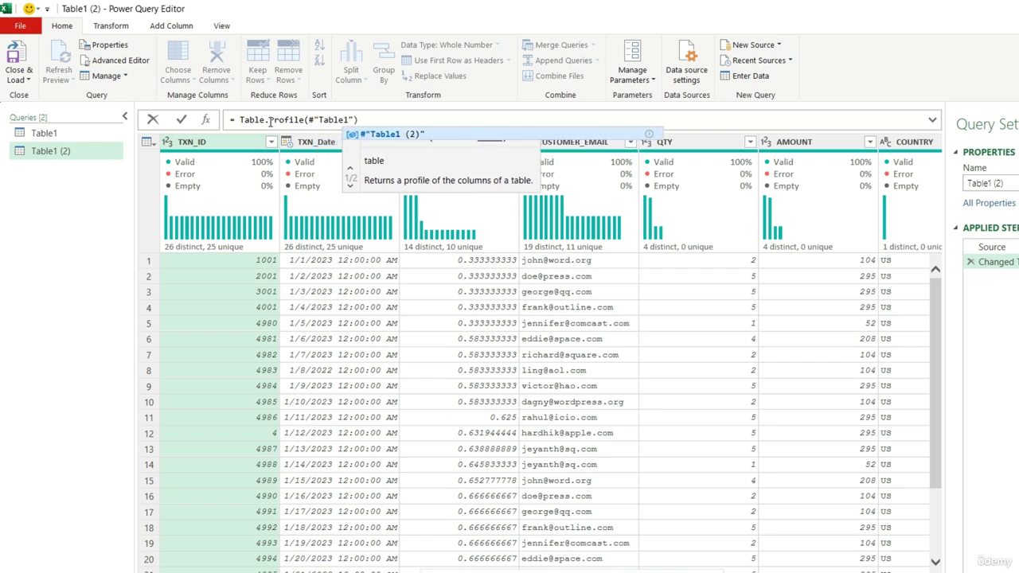
type("\")")
key("Return")
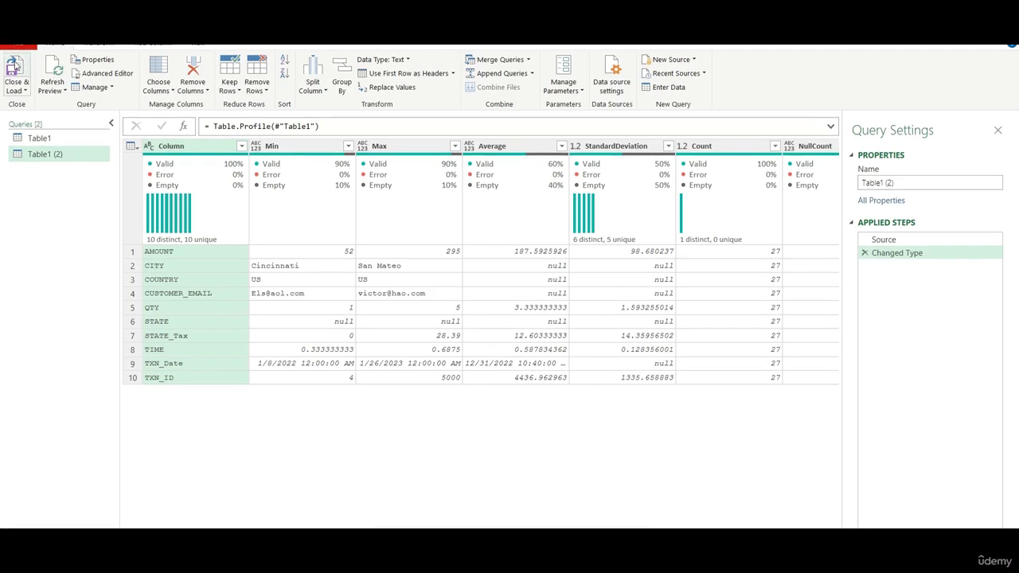
Step: Close & Load the profile to Excel, then select the column names A2:A11 and header A1
left_click(14, 65)
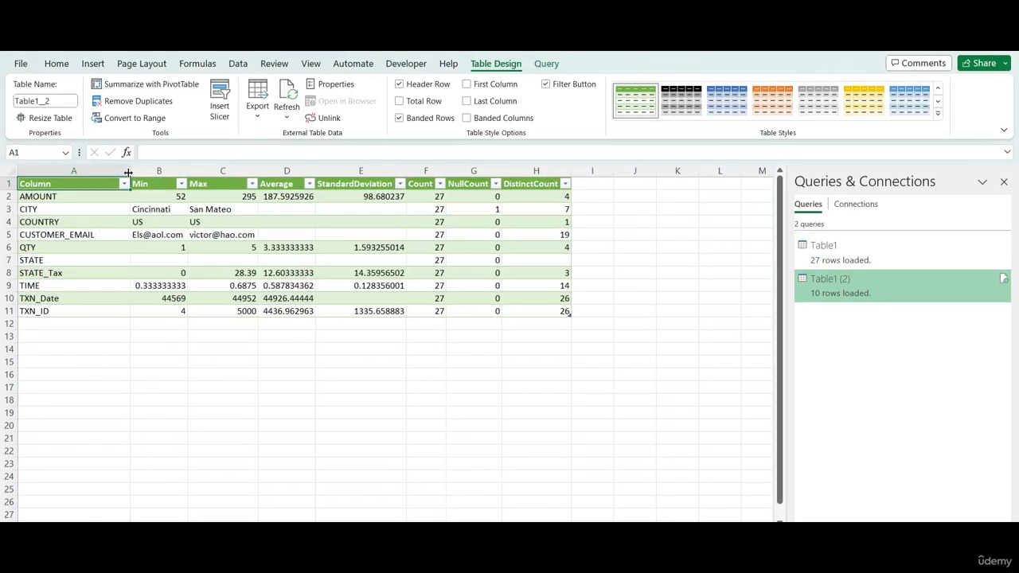
left_click_drag(82, 200, 80, 311)
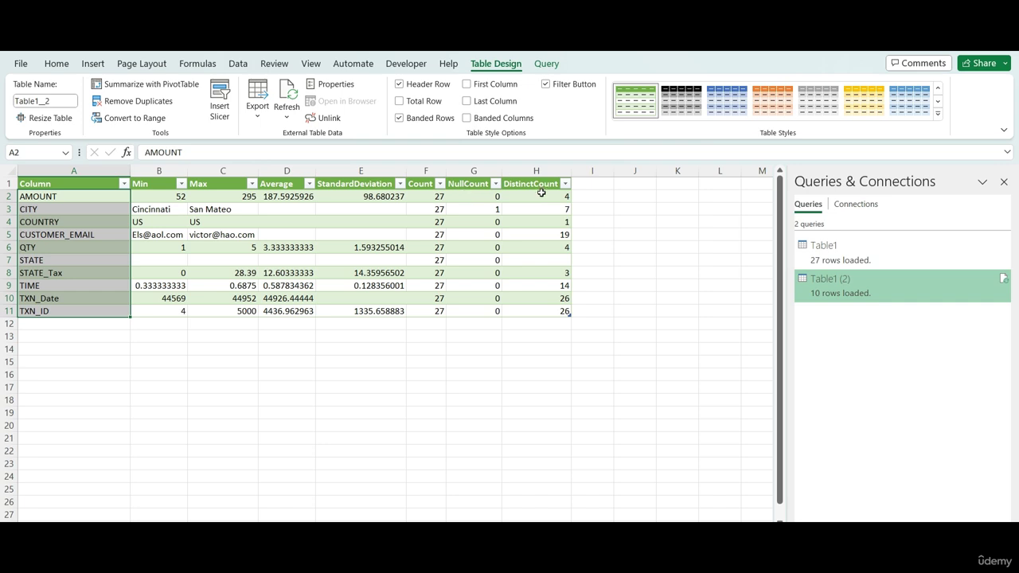
left_click(66, 184)
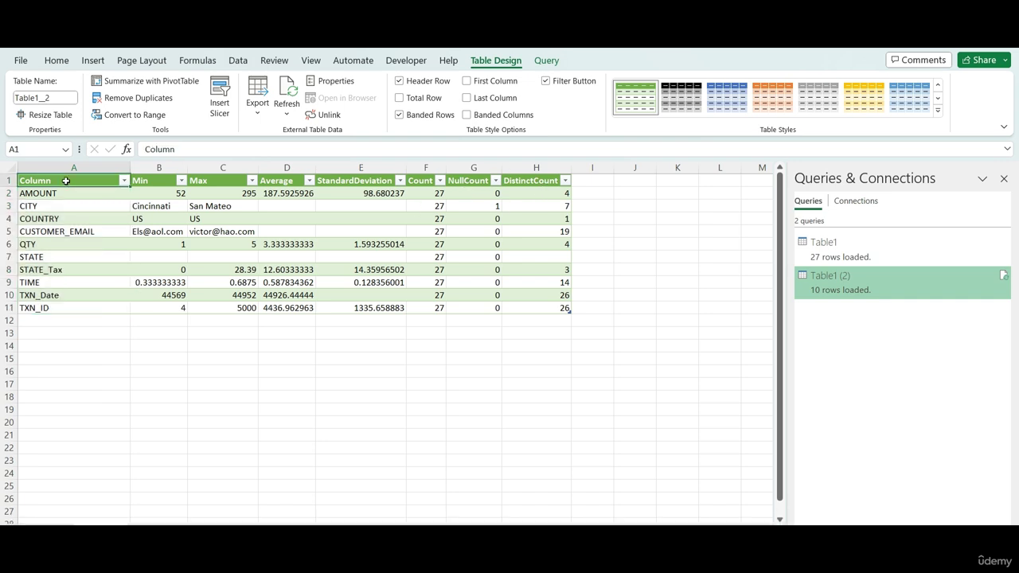